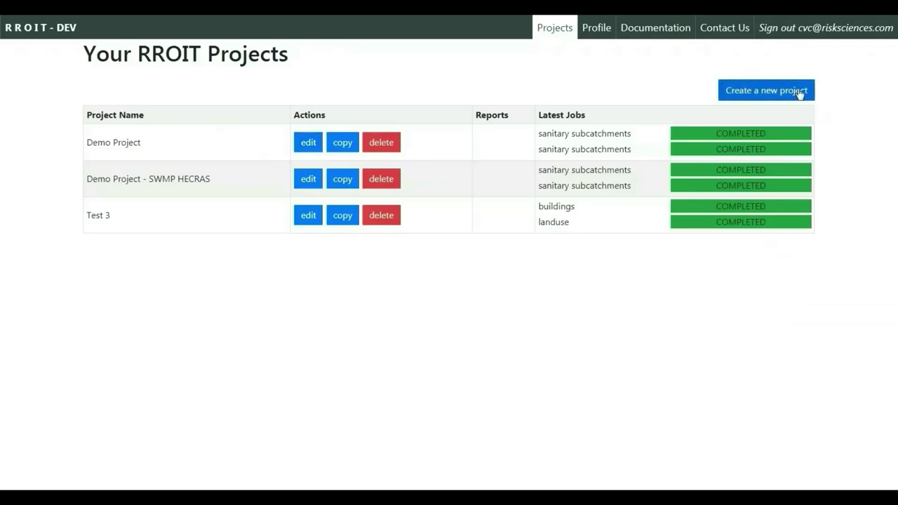
Step: Cancel creating a new project and open Demo Project for editing instead
{"action": "left_click", "coordinate": [799, 94]}
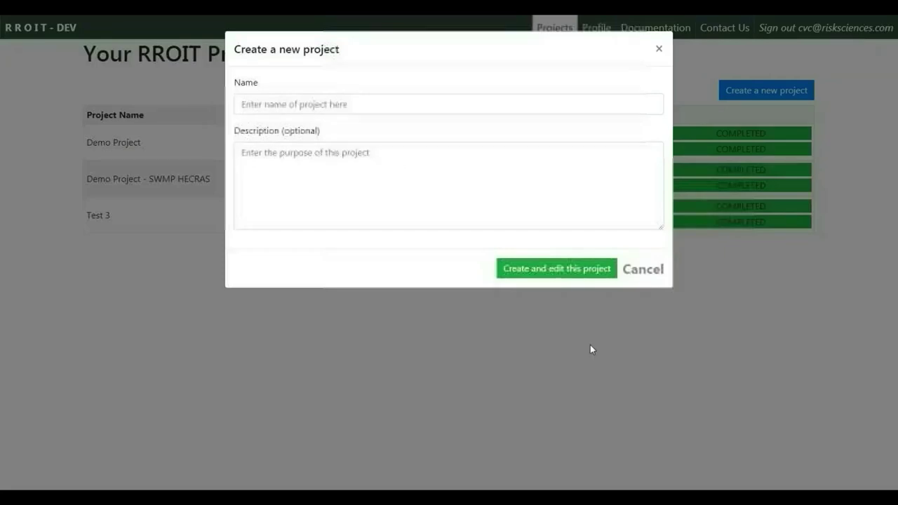
{"action": "left_click", "coordinate": [641, 271]}
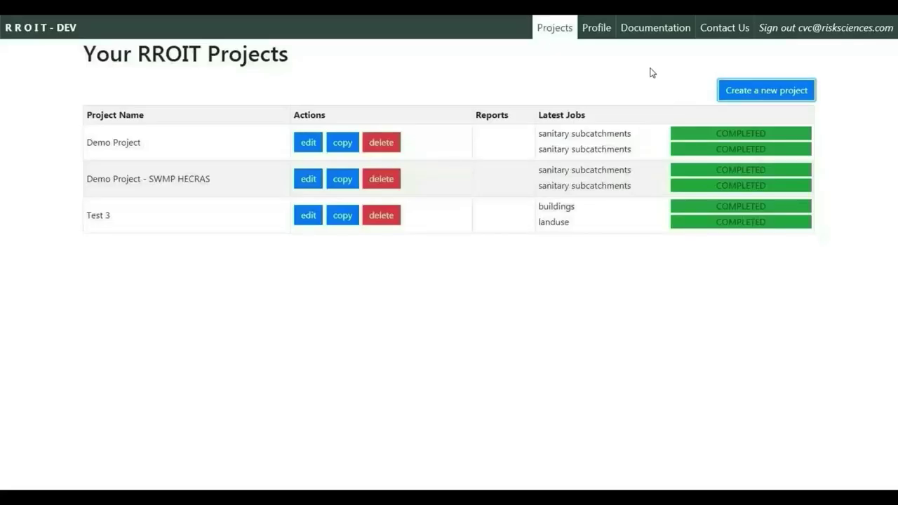
{"action": "left_click", "coordinate": [314, 144]}
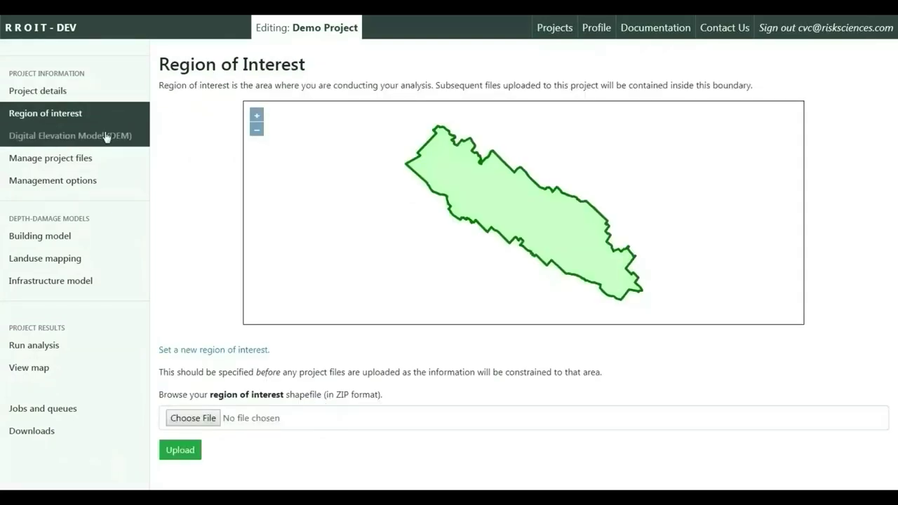
Step: Check the DEM settings, then browse the processed project files and shapefiles list
{"action": "left_click", "coordinate": [106, 137]}
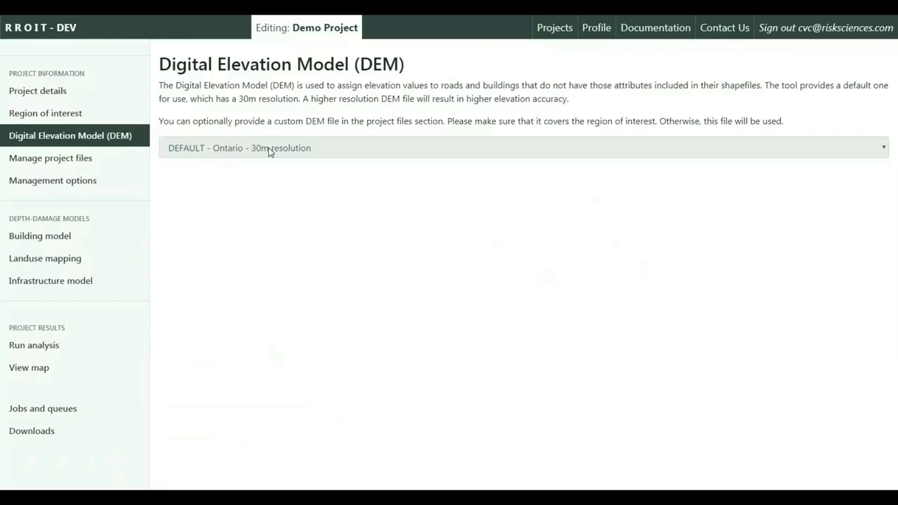
{"action": "left_click", "coordinate": [64, 161]}
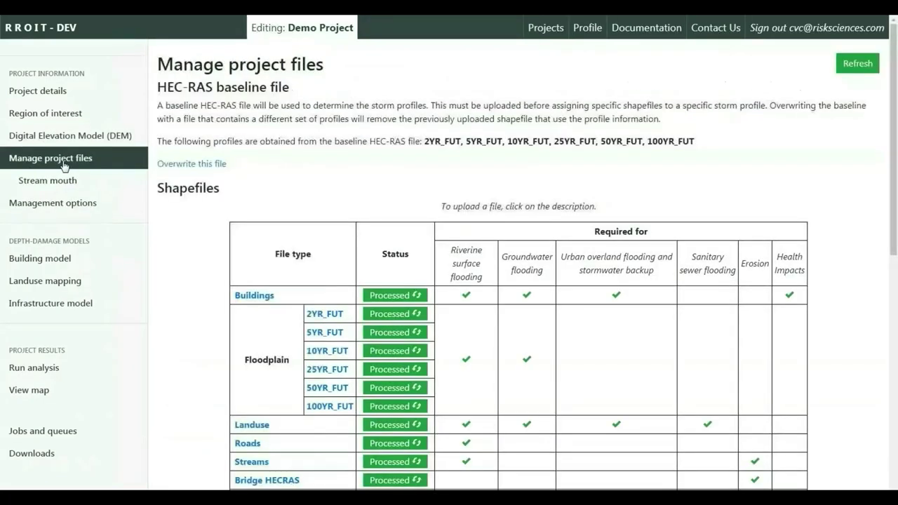
{"action": "scroll", "coordinate": [226, 429], "scroll_direction": "down", "scroll_amount": 3}
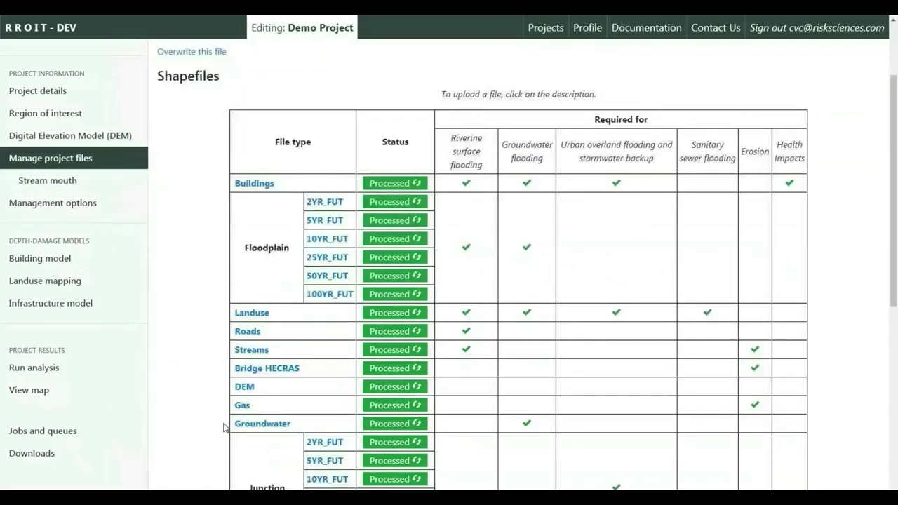
{"action": "scroll", "coordinate": [216, 428], "scroll_direction": "down", "scroll_amount": 1}
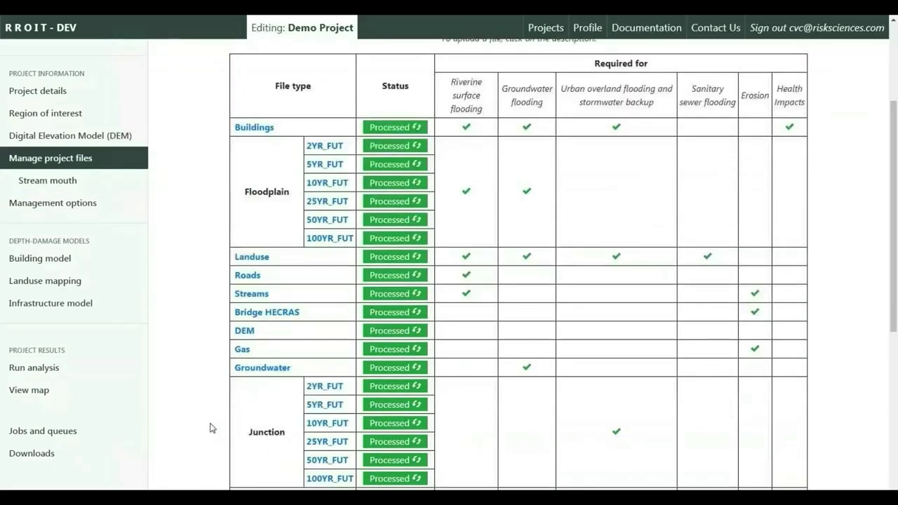
Step: Open the DEM file upload form and close it without uploading anything
{"action": "left_click", "coordinate": [244, 331]}
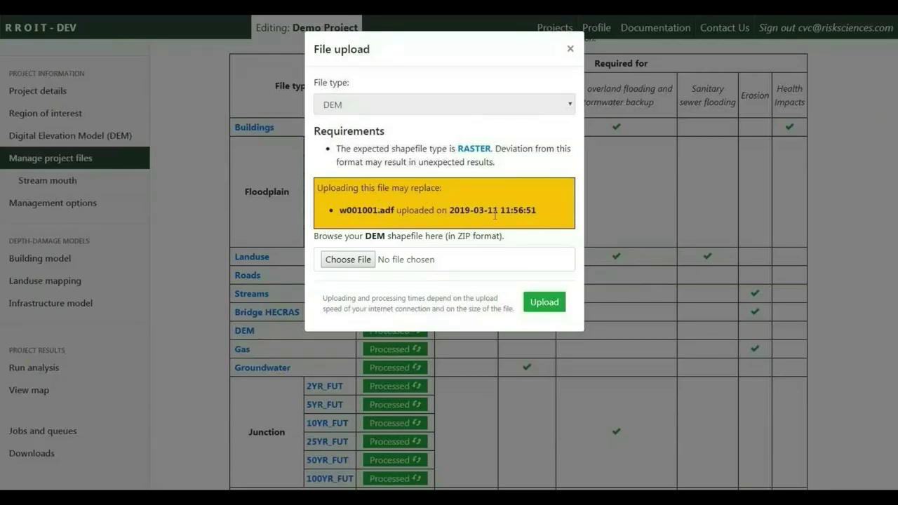
{"action": "left_click", "coordinate": [570, 51]}
{"action": "scroll", "coordinate": [139, 344], "scroll_direction": "up", "scroll_amount": 1}
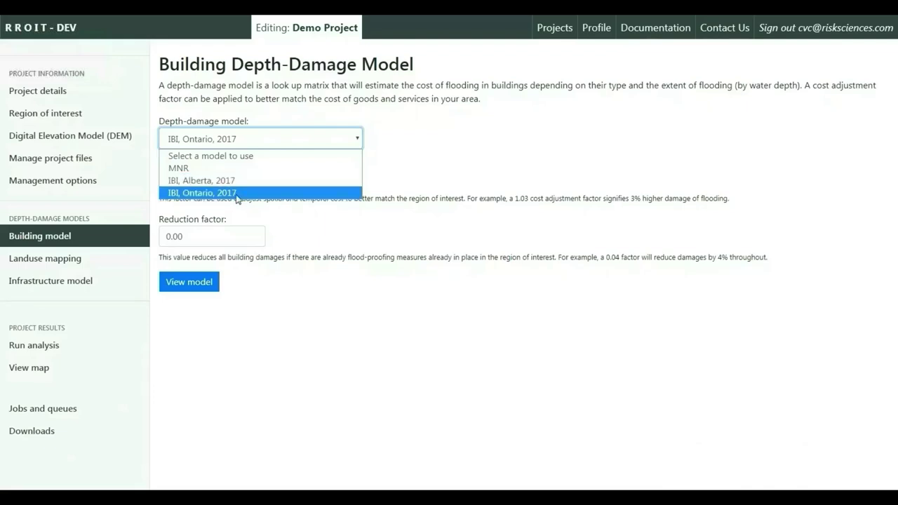
Step: Keep IBI, Ontario, 2017 as the depth-damage model and review its damage table
{"action": "left_click", "coordinate": [235, 194]}
{"action": "left_click", "coordinate": [200, 282]}
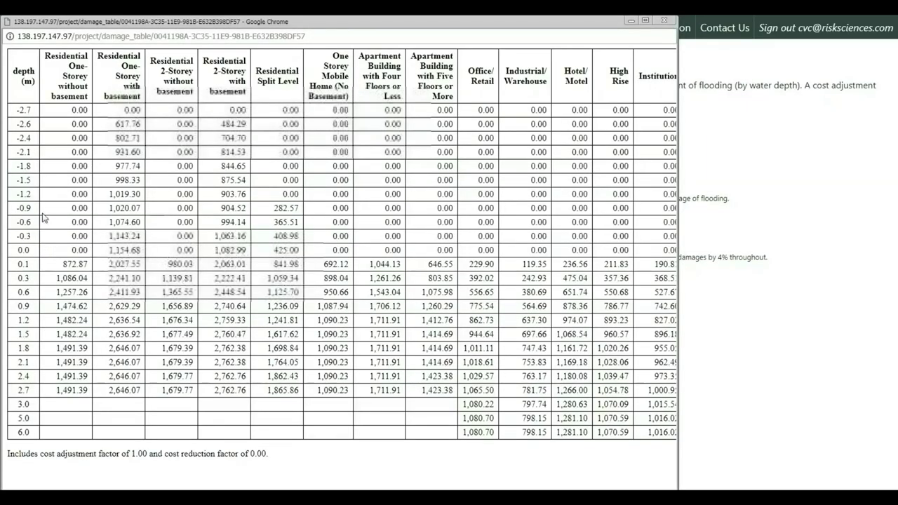
{"action": "left_click", "coordinate": [664, 19]}
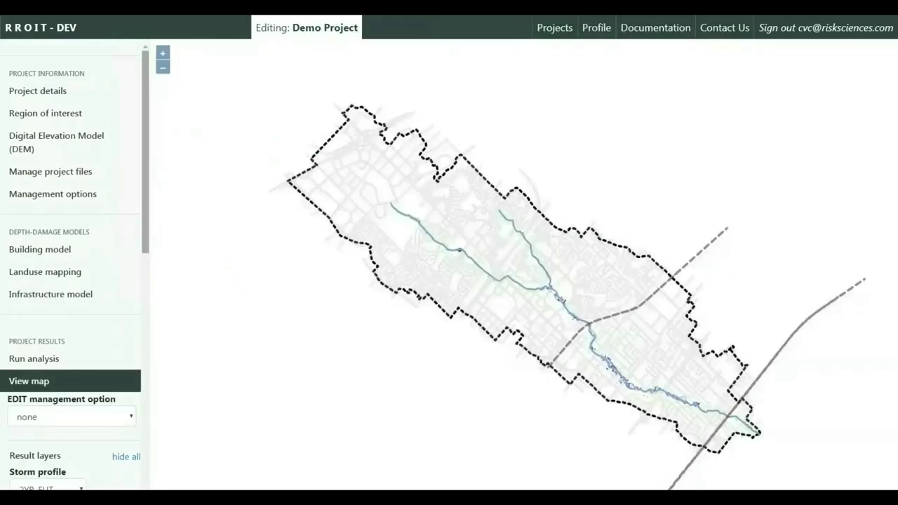
Step: Switch the map's storm profile to 100YR_FUT and zoom into the floodplain
{"action": "scroll", "coordinate": [139, 350], "scroll_direction": "down", "scroll_amount": 4}
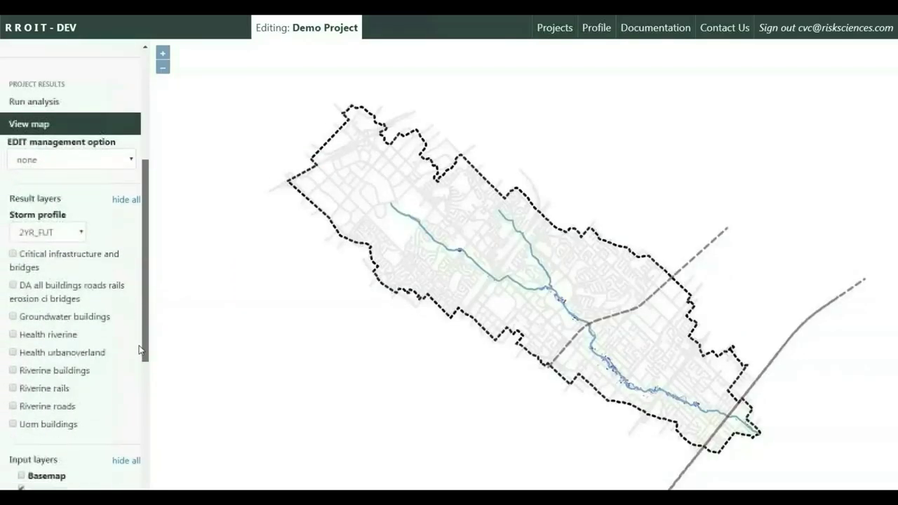
{"action": "scroll", "coordinate": [139, 354], "scroll_direction": "down", "scroll_amount": 2}
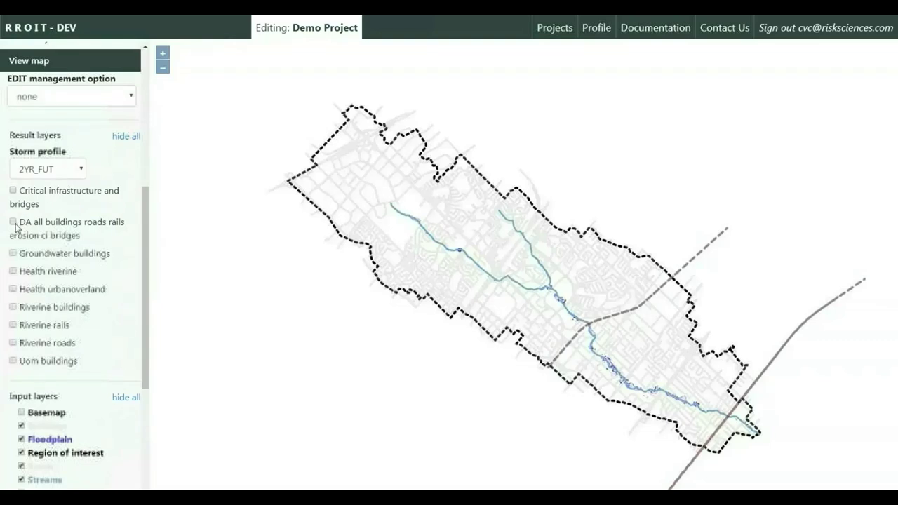
{"action": "left_click", "coordinate": [74, 169]}
{"action": "left_click", "coordinate": [58, 249]}
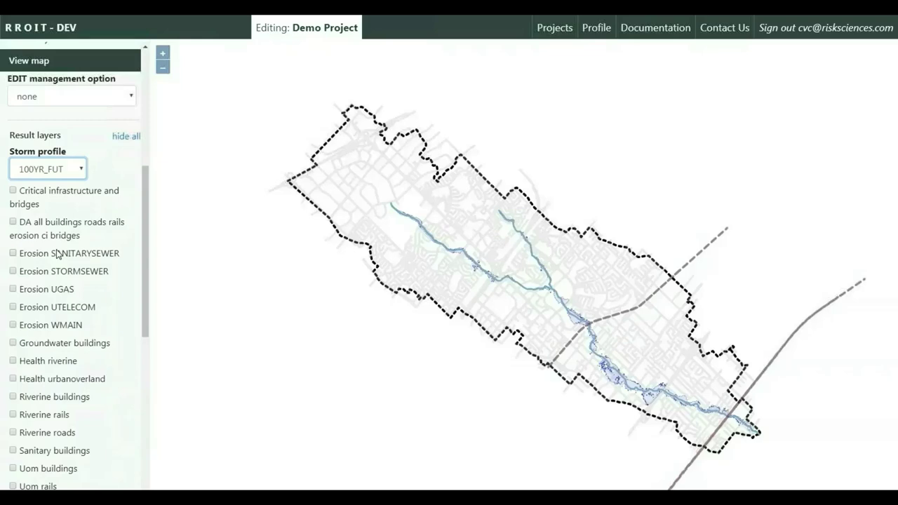
{"action": "scroll", "coordinate": [96, 232], "scroll_direction": "down", "scroll_amount": 5}
{"action": "scroll", "coordinate": [609, 362], "scroll_direction": "up", "scroll_amount": 2}
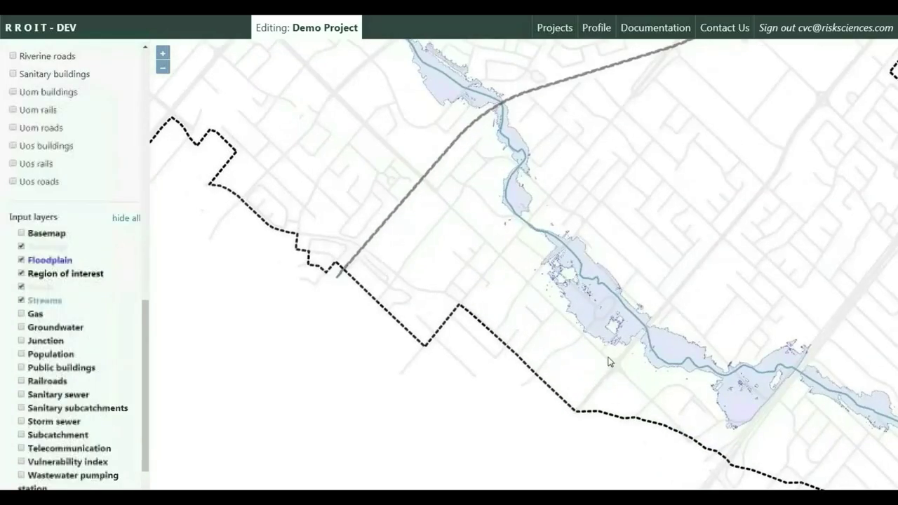
{"action": "scroll", "coordinate": [608, 361], "scroll_direction": "up", "scroll_amount": 2}
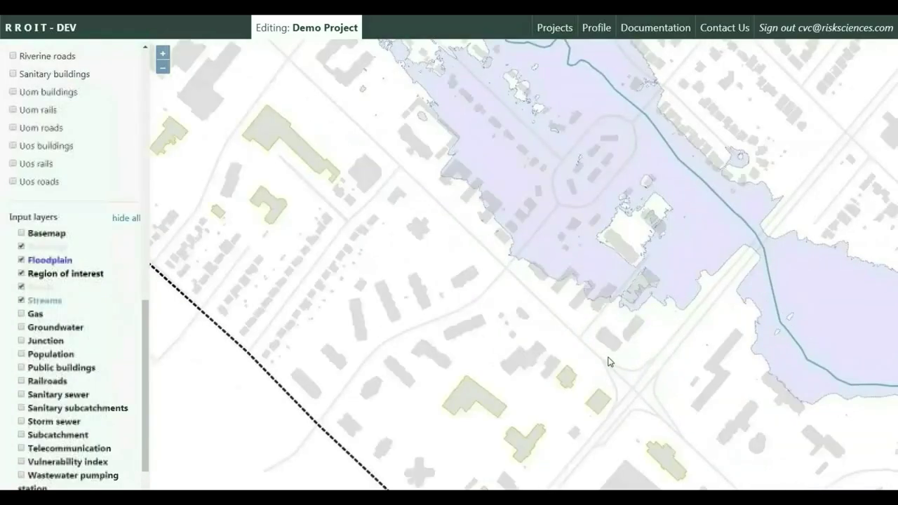
{"action": "scroll", "coordinate": [608, 361], "scroll_direction": "down", "scroll_amount": 2}
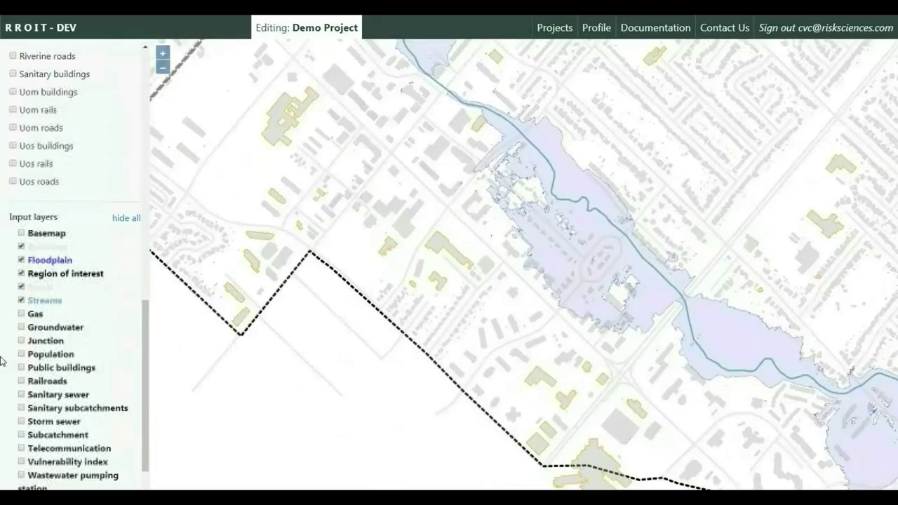
{"action": "left_click_drag", "start_coordinate": [143, 324], "coordinate": [145, 222]}
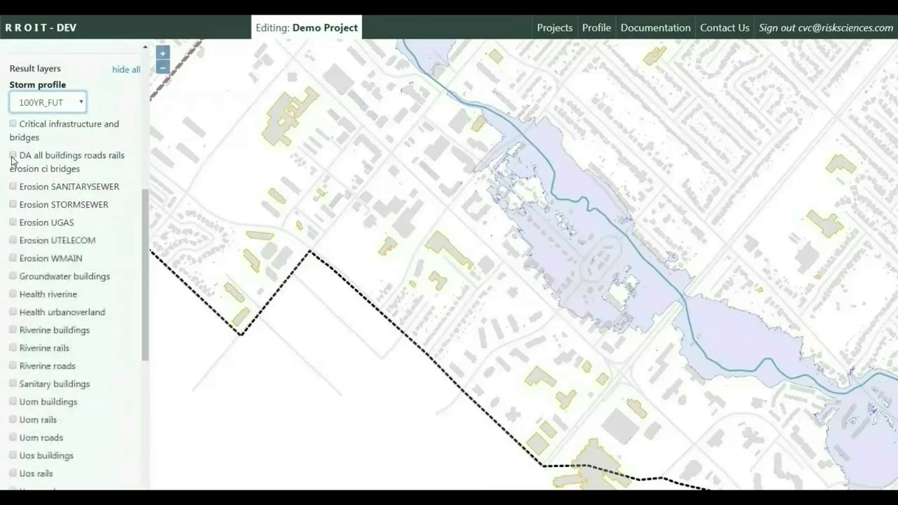
Step: Preview the critical infrastructure and bridges damage-cost layer while panning downstream along the river
{"action": "left_click", "coordinate": [12, 125]}
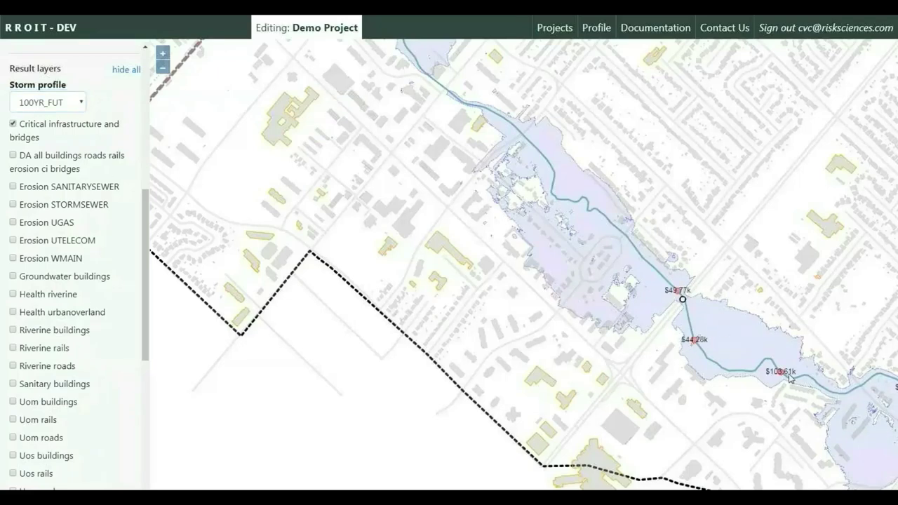
{"action": "left_click_drag", "start_coordinate": [735, 419], "coordinate": [517, 394]}
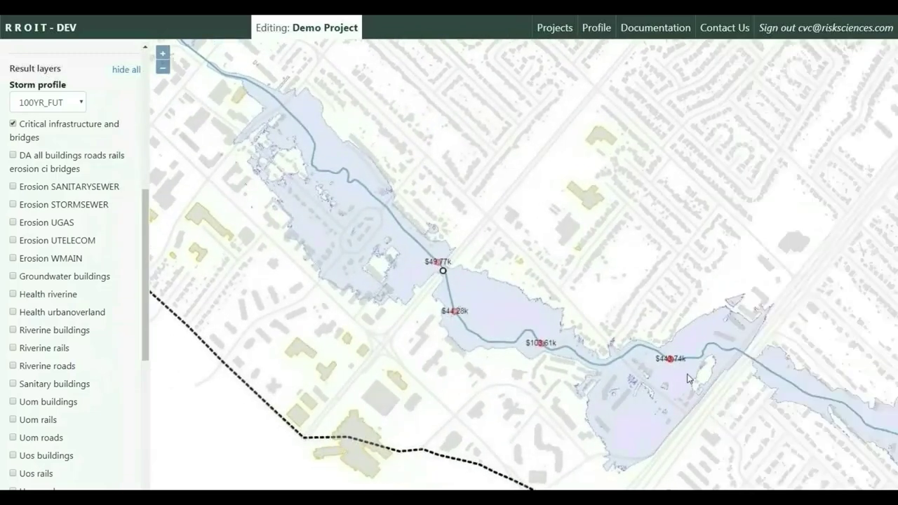
{"action": "left_click", "coordinate": [13, 124]}
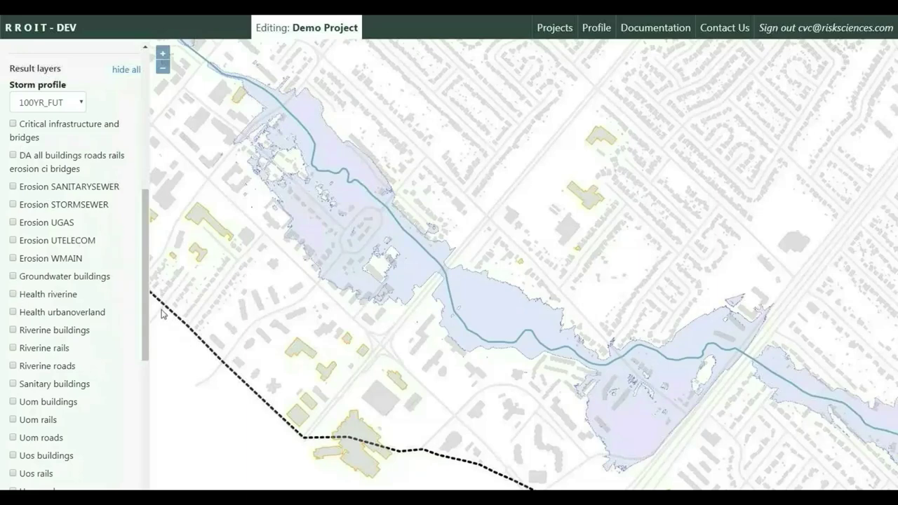
Step: Show the Riverine buildings, rails and roads damage layers, then the Erosion UTELECOM layer
{"action": "scroll", "coordinate": [120, 251], "scroll_direction": "down", "scroll_amount": 1}
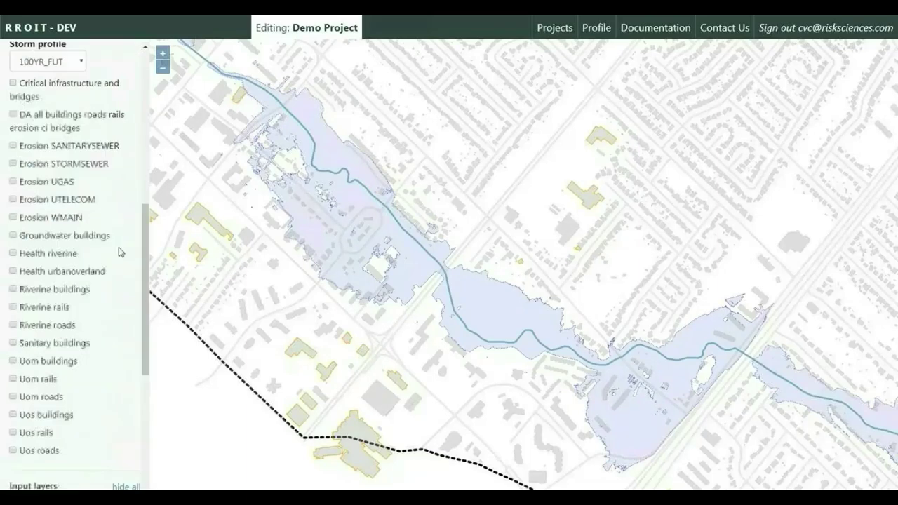
{"action": "left_click", "coordinate": [11, 289]}
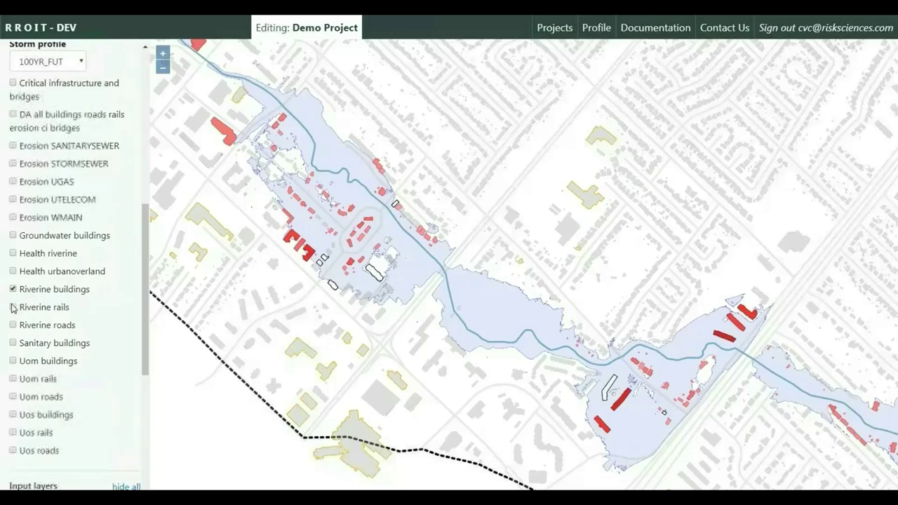
{"action": "left_click", "coordinate": [12, 307]}
{"action": "left_click", "coordinate": [13, 289]}
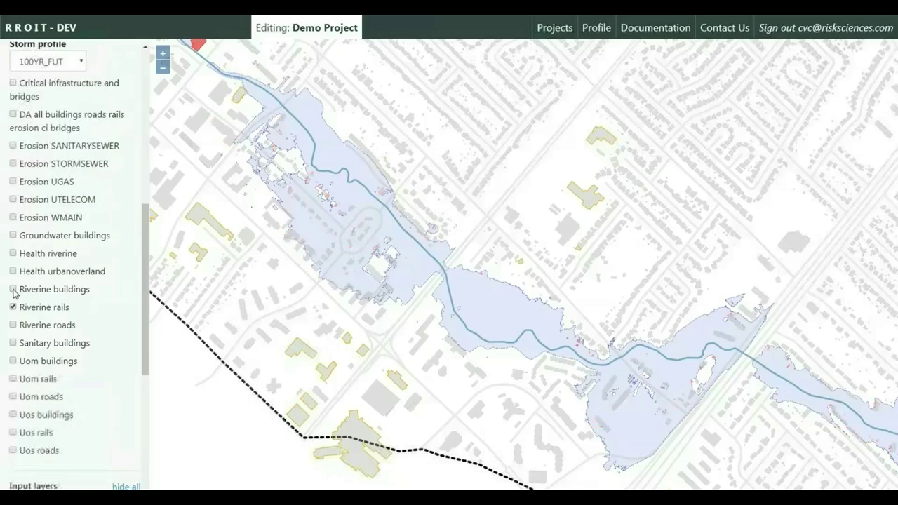
{"action": "scroll", "coordinate": [376, 300], "scroll_direction": "up", "scroll_amount": 2}
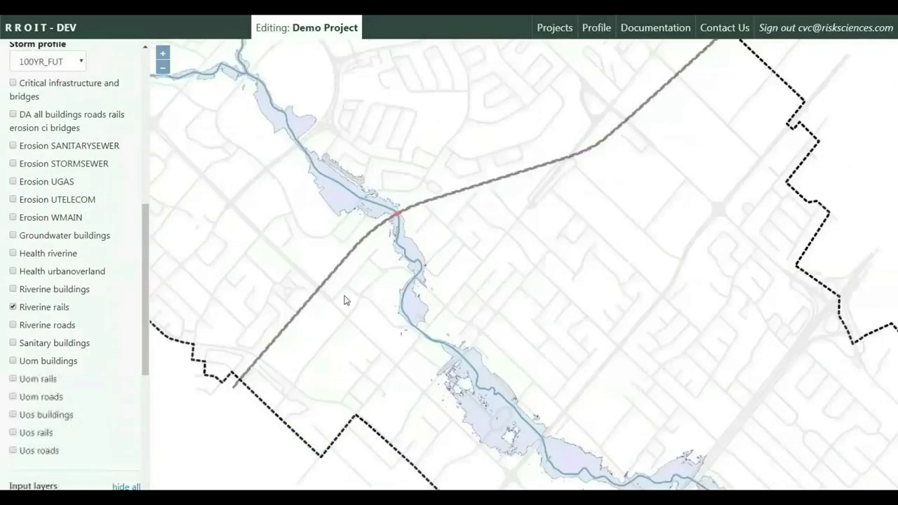
{"action": "left_click", "coordinate": [117, 325]}
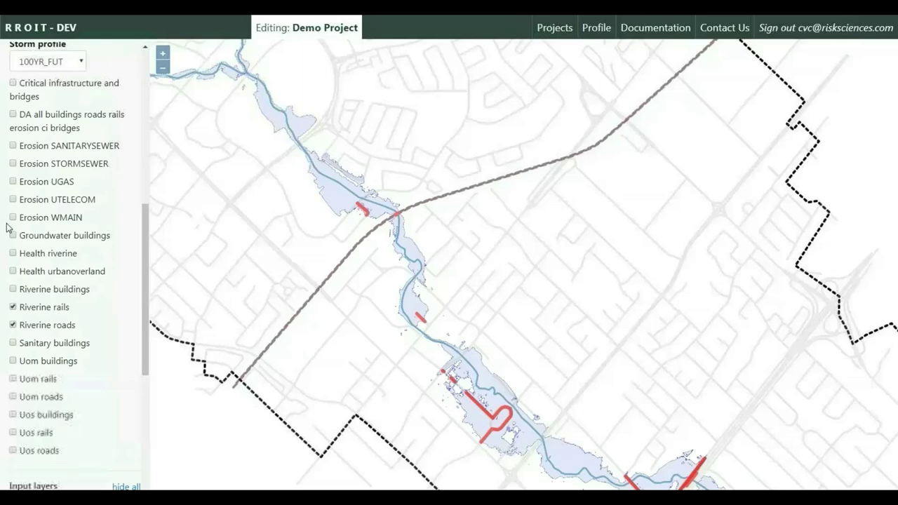
{"action": "left_click", "coordinate": [13, 199]}
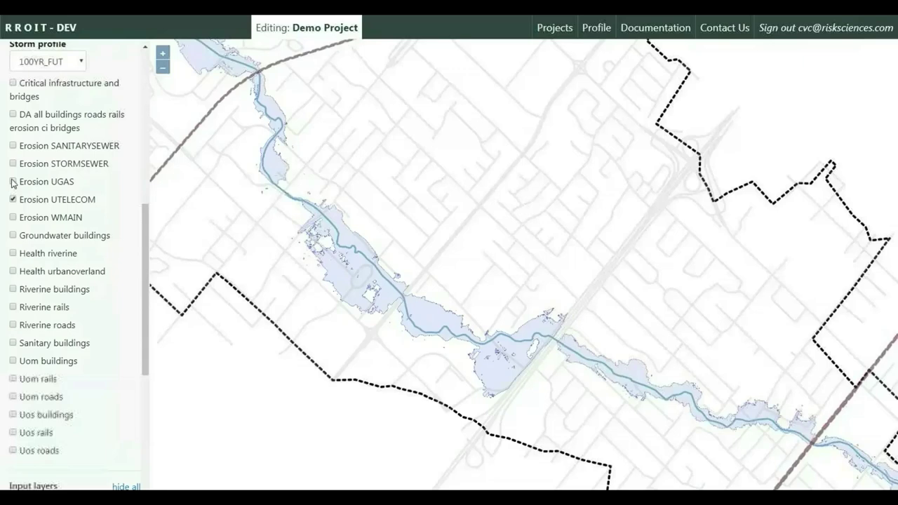
Step: Add the Erosion UGAS, STORMSEWER, SANITARYSEWER and WMAIN layers to the map
{"action": "left_click", "coordinate": [13, 181]}
{"action": "left_click", "coordinate": [12, 164]}
{"action": "left_click", "coordinate": [14, 146]}
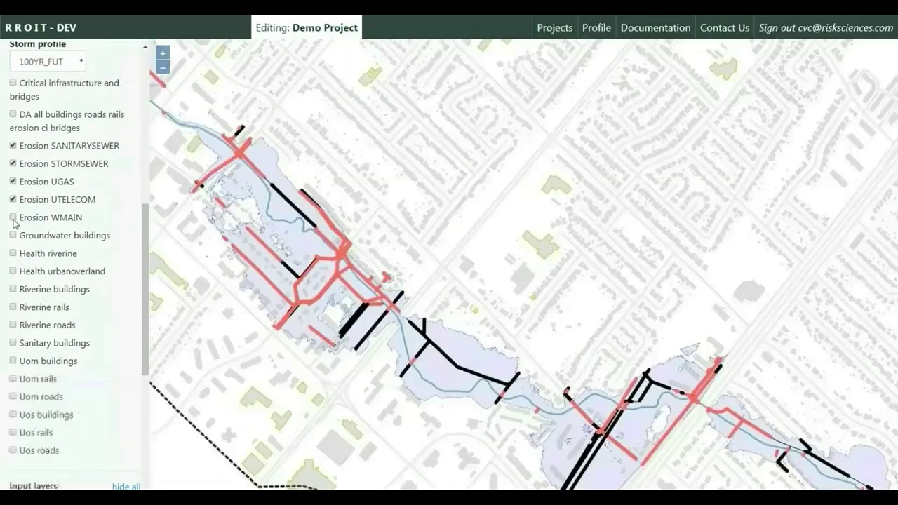
{"action": "left_click", "coordinate": [12, 217]}
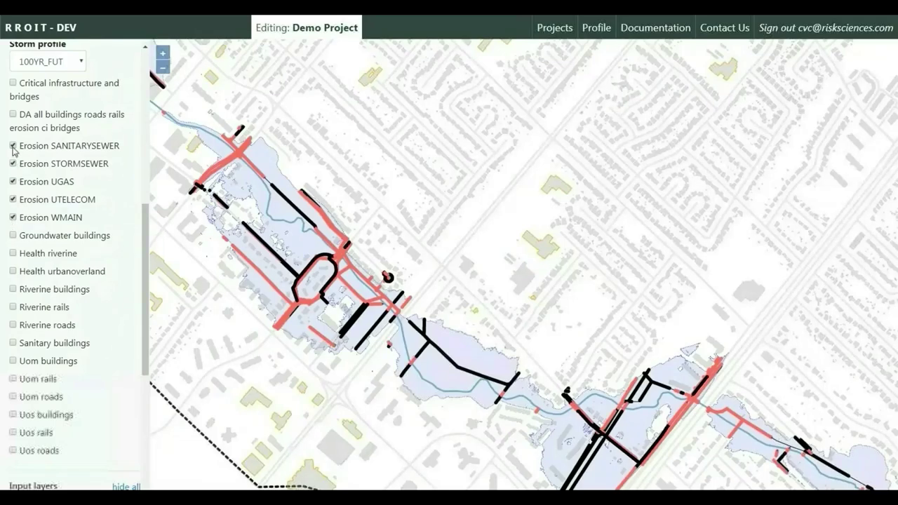
Step: Preview the Groundwater buildings layer and briefly overlay the Groundwater input layer
{"action": "left_click", "coordinate": [13, 235]}
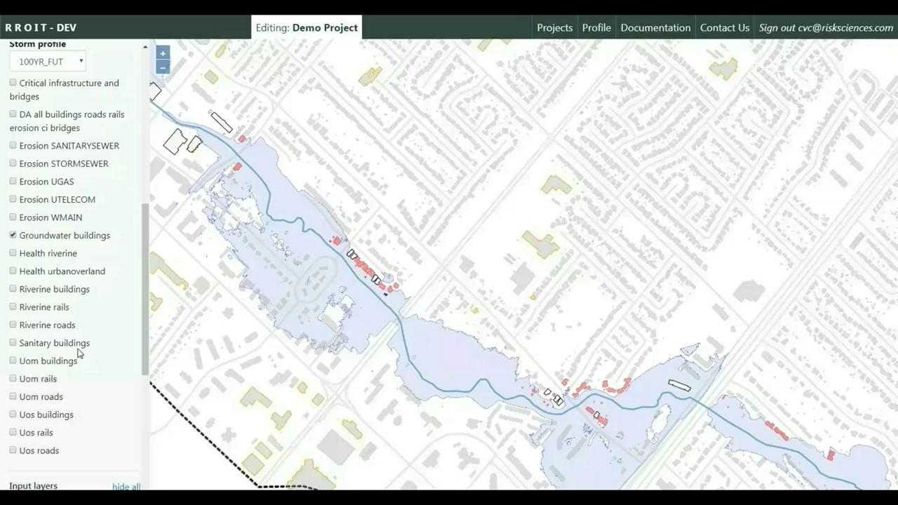
{"action": "scroll", "coordinate": [79, 352], "scroll_direction": "down", "scroll_amount": 5}
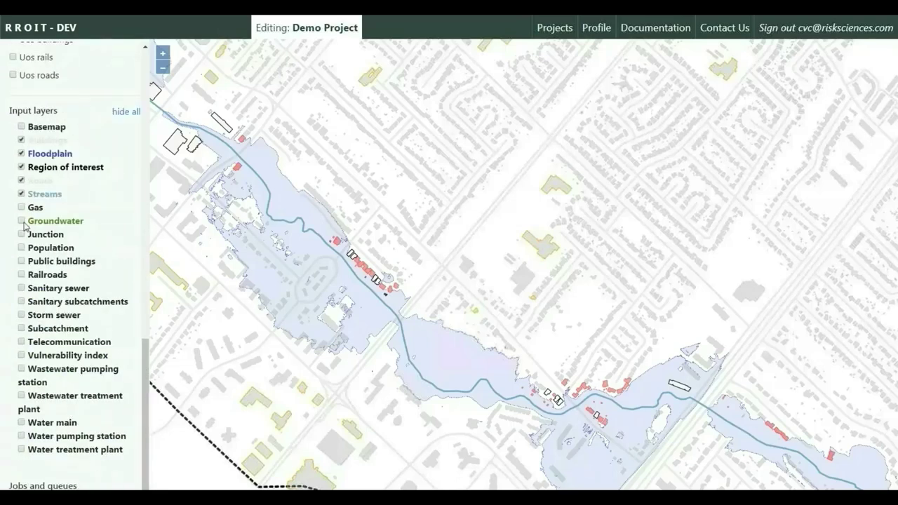
{"action": "left_click", "coordinate": [21, 220]}
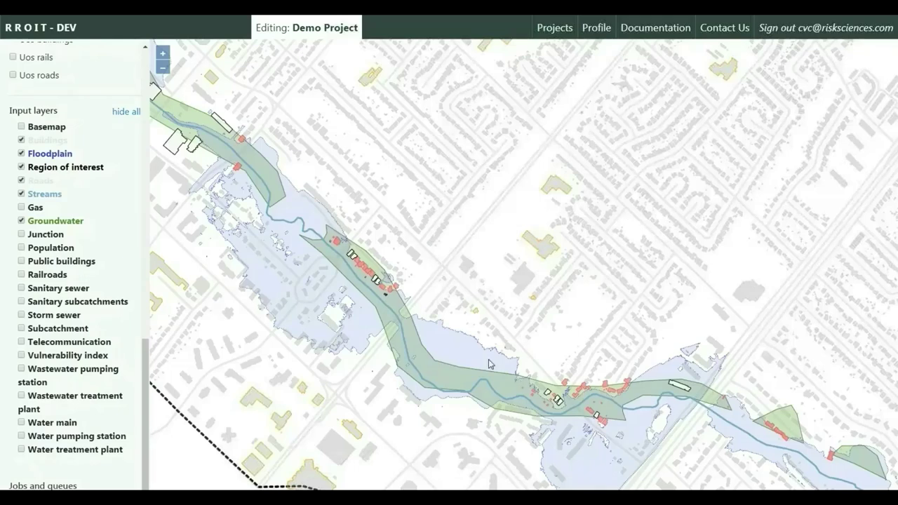
{"action": "left_click", "coordinate": [21, 221]}
{"action": "scroll", "coordinate": [21, 231], "scroll_direction": "up", "scroll_amount": 5}
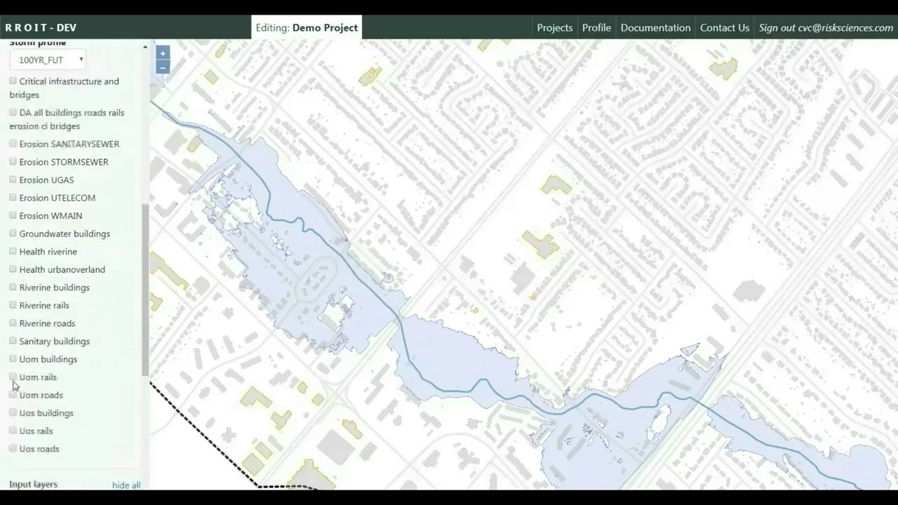
Step: Preview and hide the Uom buildings, rails and roads layers and the Sanitary buildings layer
{"action": "left_click", "coordinate": [13, 359]}
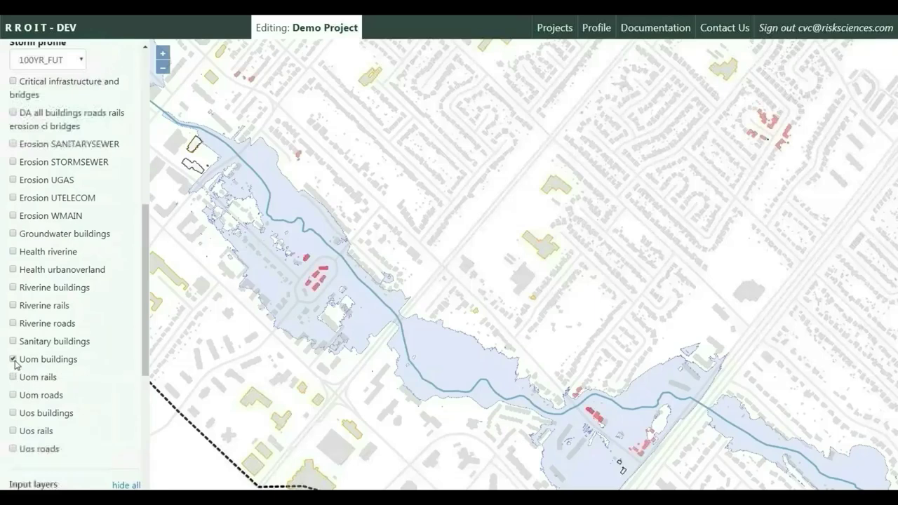
{"action": "left_click", "coordinate": [13, 394]}
{"action": "left_click", "coordinate": [12, 378]}
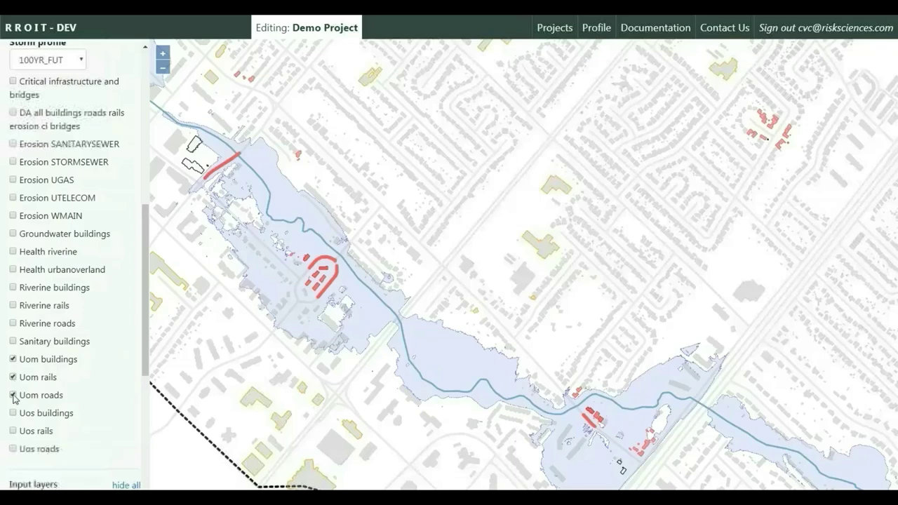
{"action": "left_click", "coordinate": [13, 395]}
{"action": "left_click", "coordinate": [13, 376]}
{"action": "left_click", "coordinate": [12, 359]}
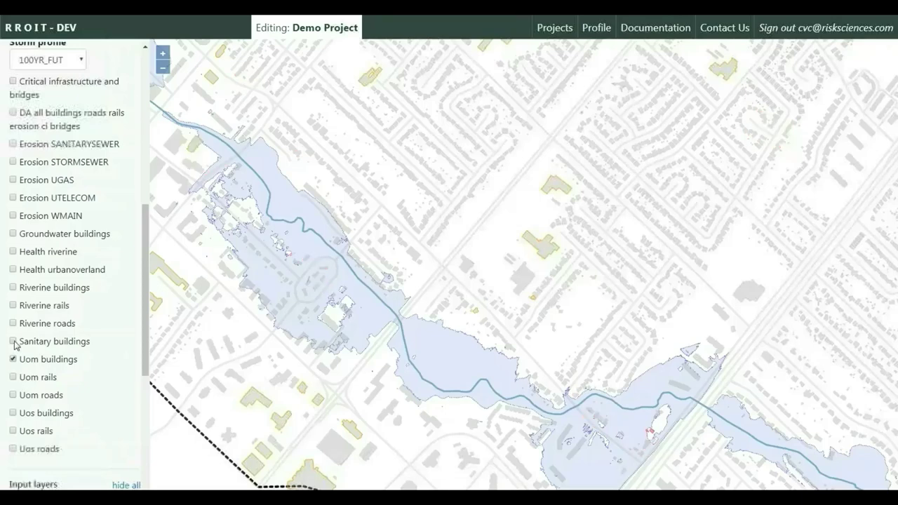
{"action": "left_click", "coordinate": [13, 341]}
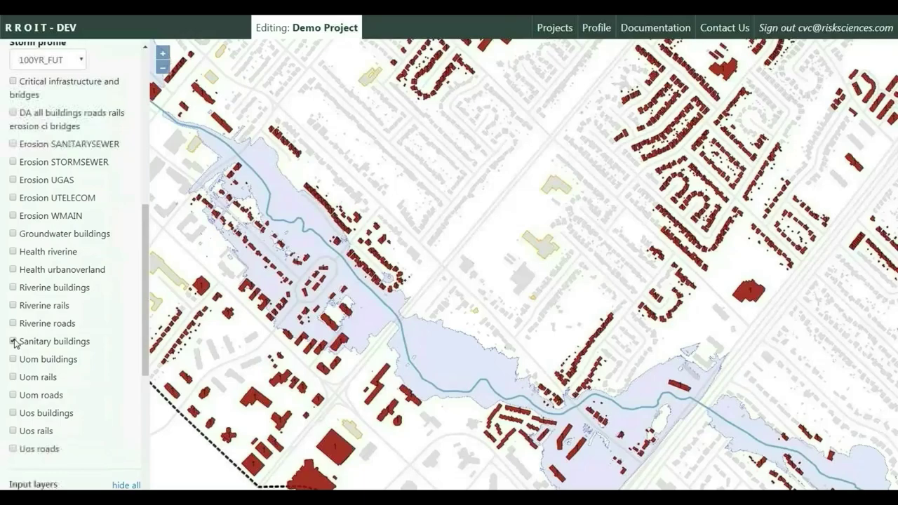
{"action": "left_click", "coordinate": [14, 342]}
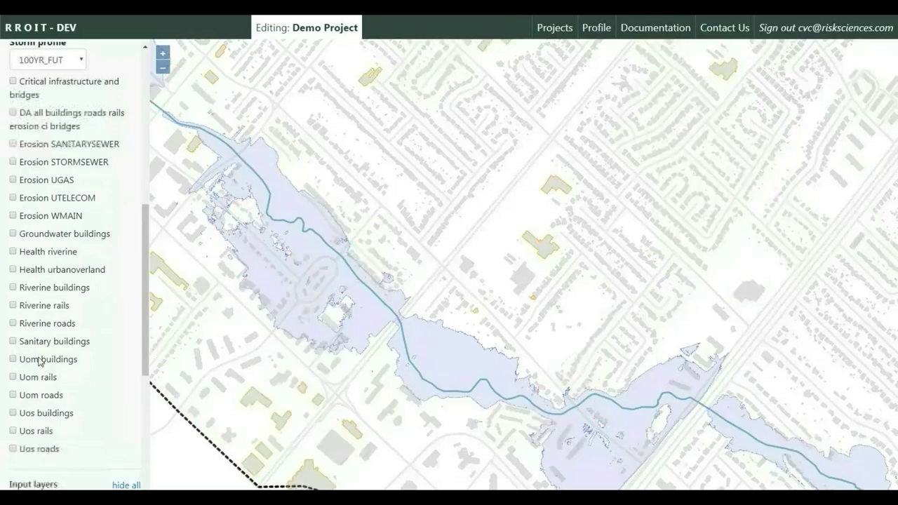
Step: Show the combined damage-by-area layer and inspect the $6.8M parcel's damage breakdown
{"action": "left_click", "coordinate": [13, 112]}
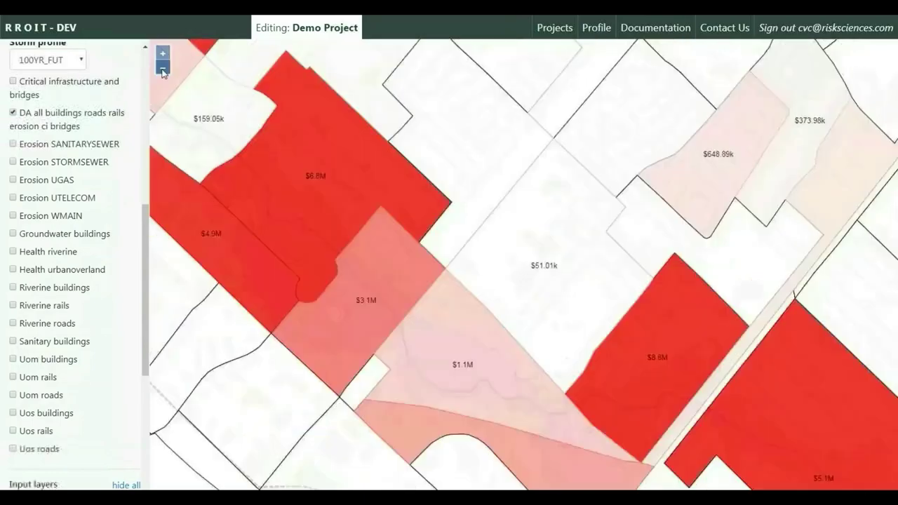
{"action": "left_click", "coordinate": [163, 68]}
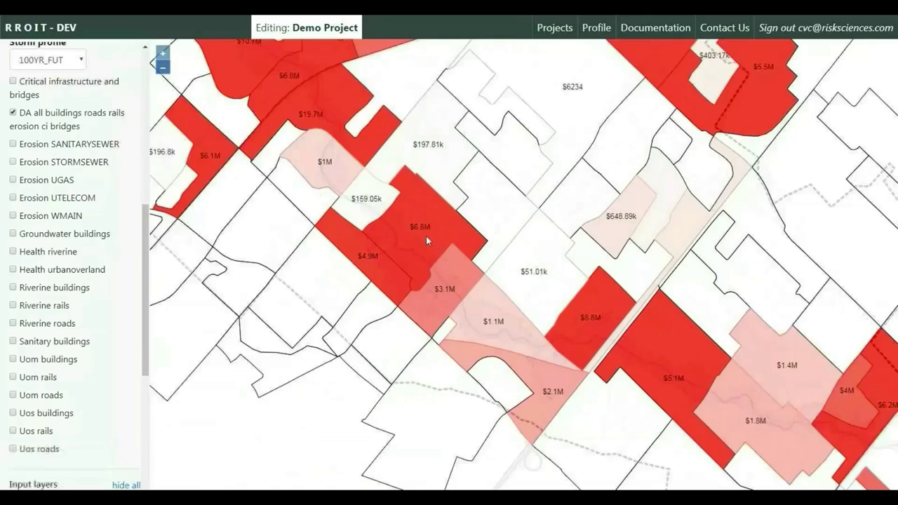
{"action": "left_click", "coordinate": [426, 239]}
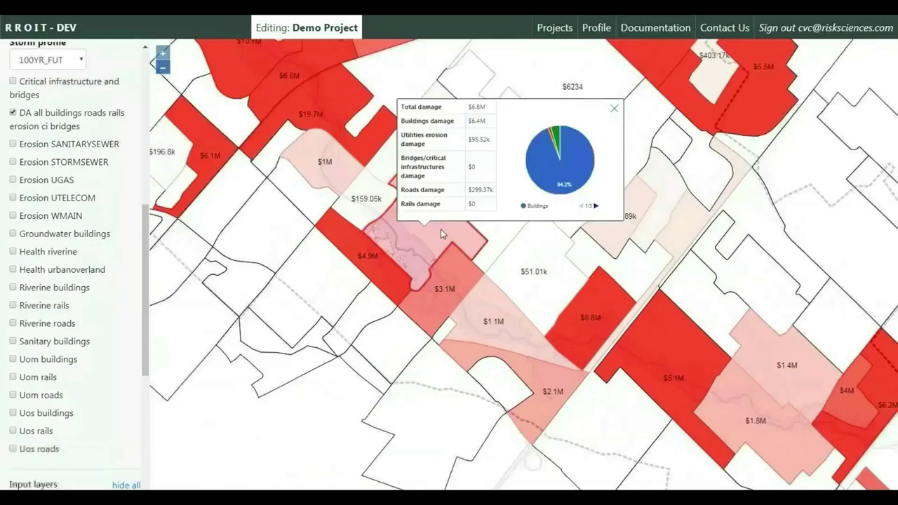
{"action": "left_click", "coordinate": [162, 55]}
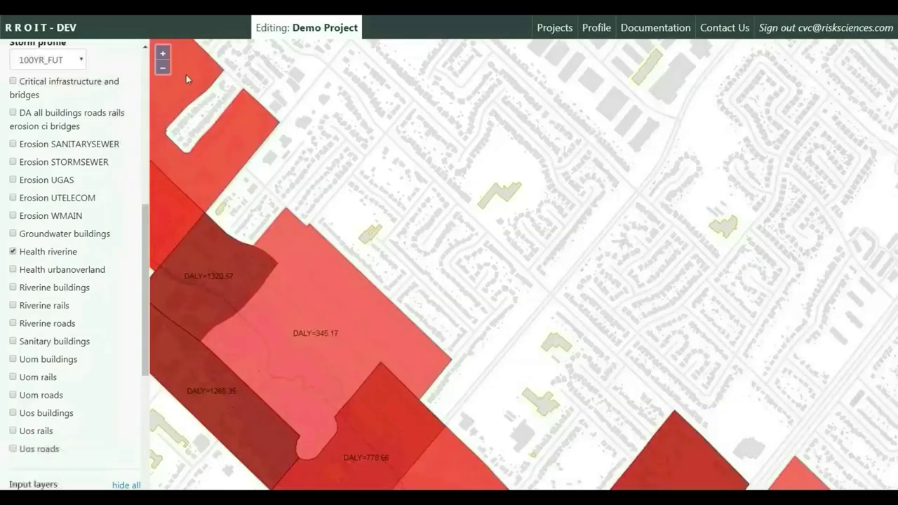
{"action": "left_click", "coordinate": [163, 68]}
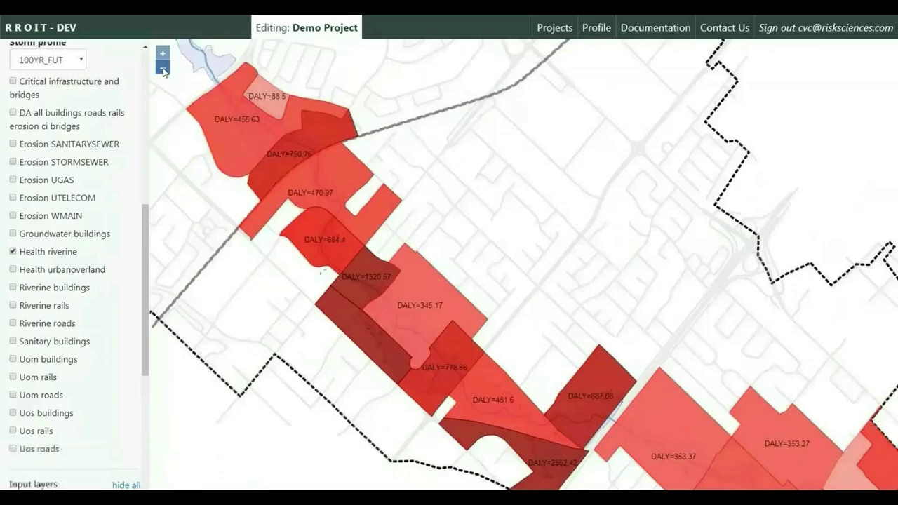
Step: Preview the Health urbanoverland layer, then hide the Health riverine and urbanoverland DALY layers
{"action": "left_click", "coordinate": [13, 294]}
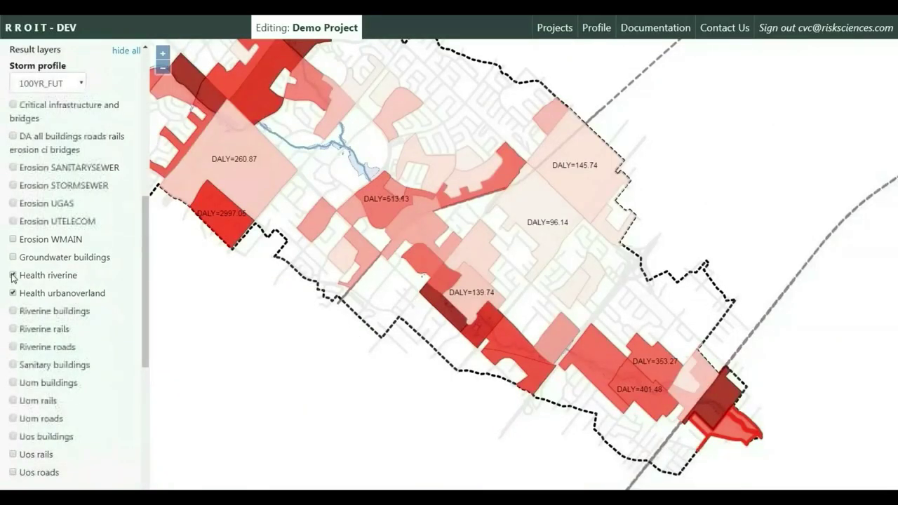
{"action": "left_click", "coordinate": [13, 275]}
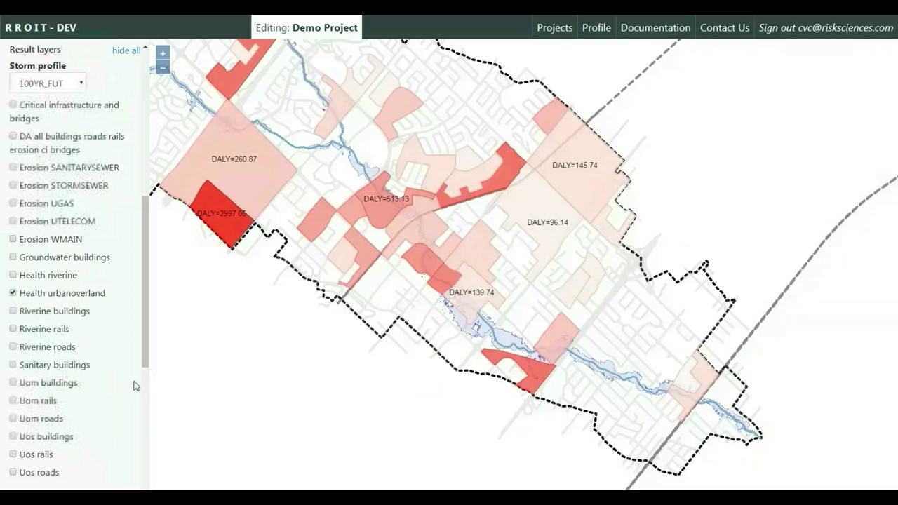
{"action": "left_click", "coordinate": [65, 257]}
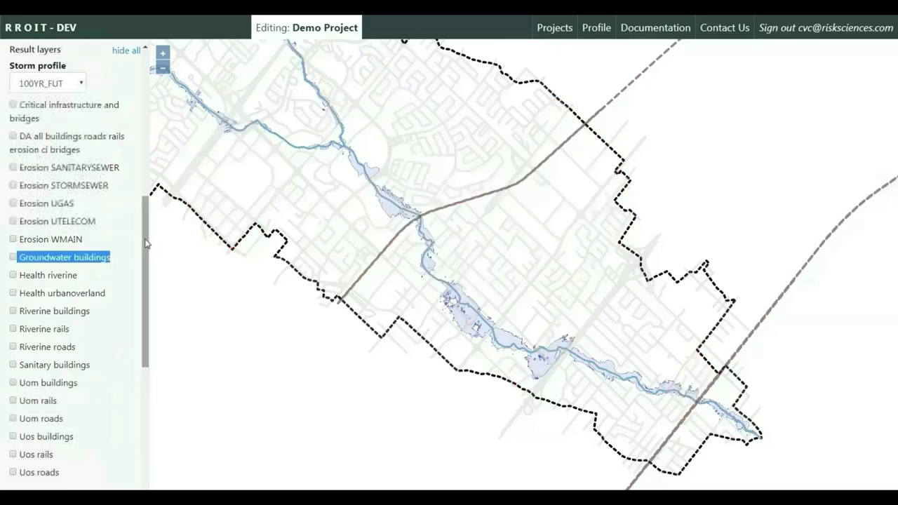
{"action": "left_click_drag", "start_coordinate": [147, 246], "coordinate": [148, 120]}
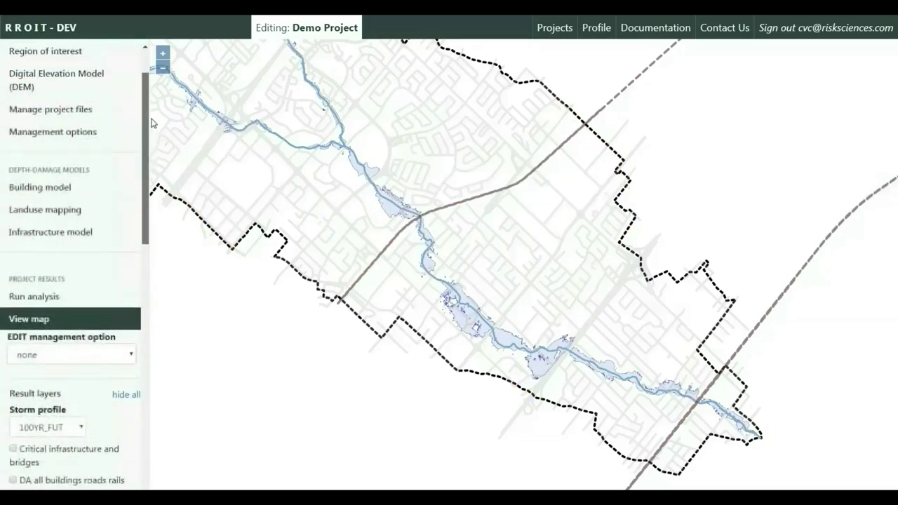
Step: Select the LID management option, keep its volume control at 5mm, and open its map editor
{"action": "left_click", "coordinate": [76, 151]}
{"action": "left_click", "coordinate": [344, 107]}
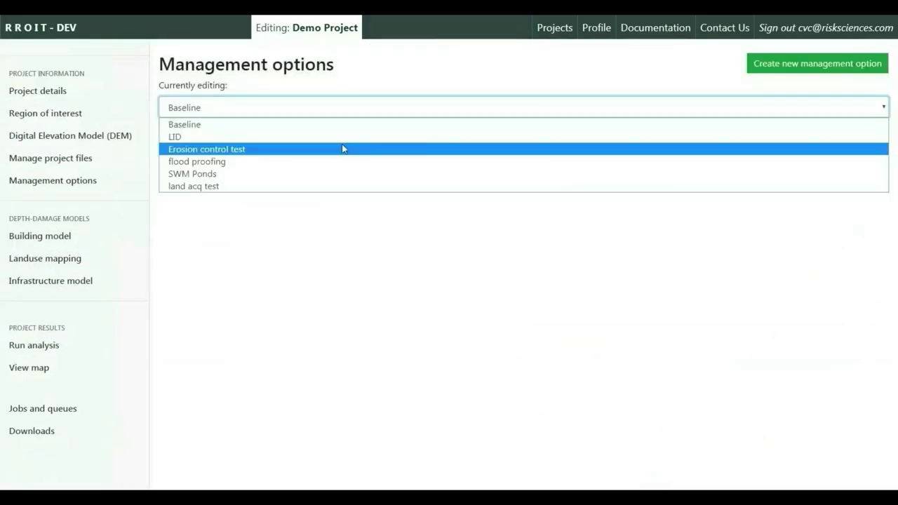
{"action": "left_click", "coordinate": [333, 136]}
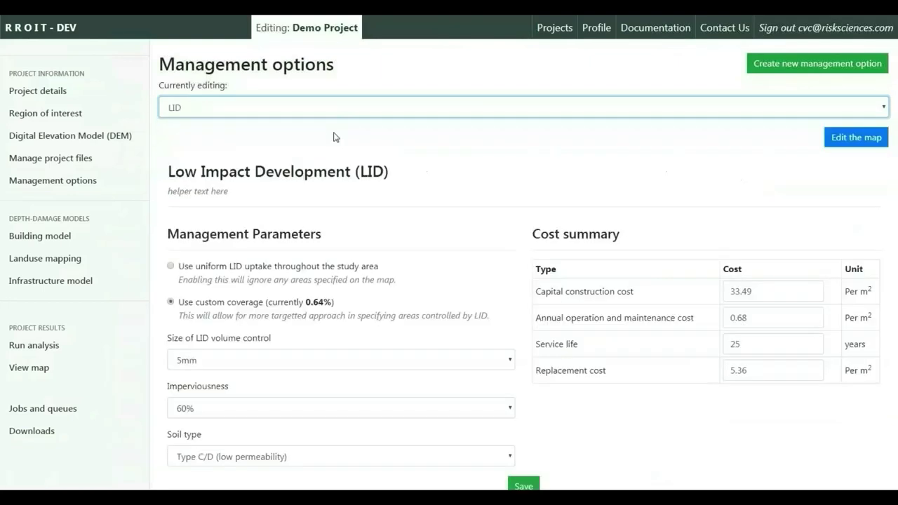
{"action": "left_click", "coordinate": [291, 359]}
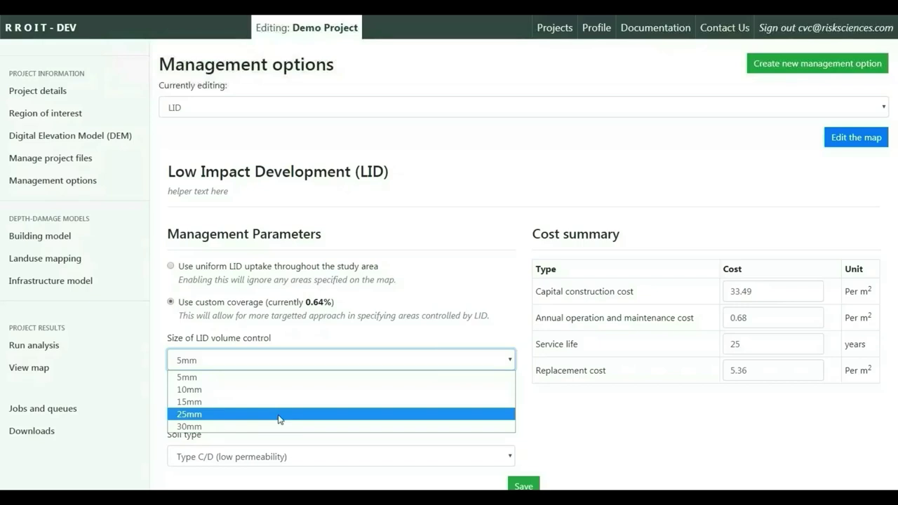
{"action": "left_click", "coordinate": [267, 457]}
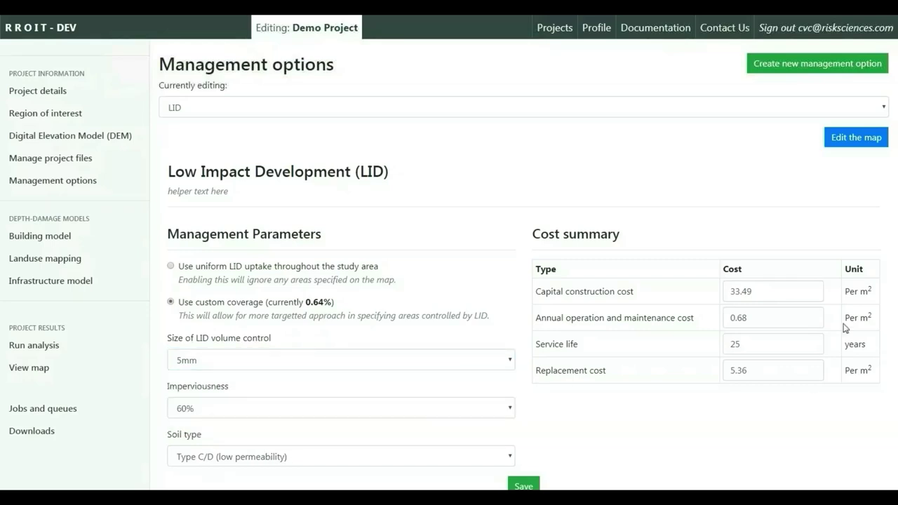
{"action": "left_click", "coordinate": [857, 139]}
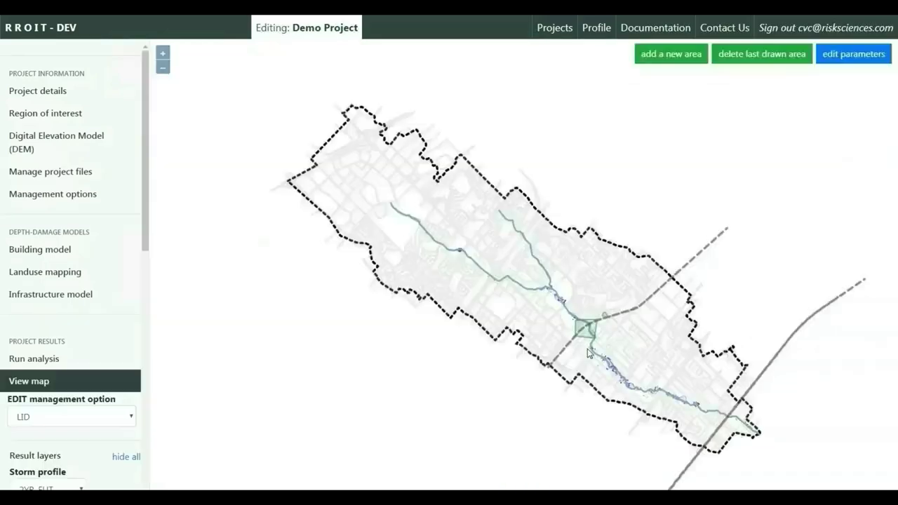
Step: Sketch corners of a new LID area on the zoomed map, then switch to editing SWM Ponds
{"action": "left_click", "coordinate": [162, 53]}
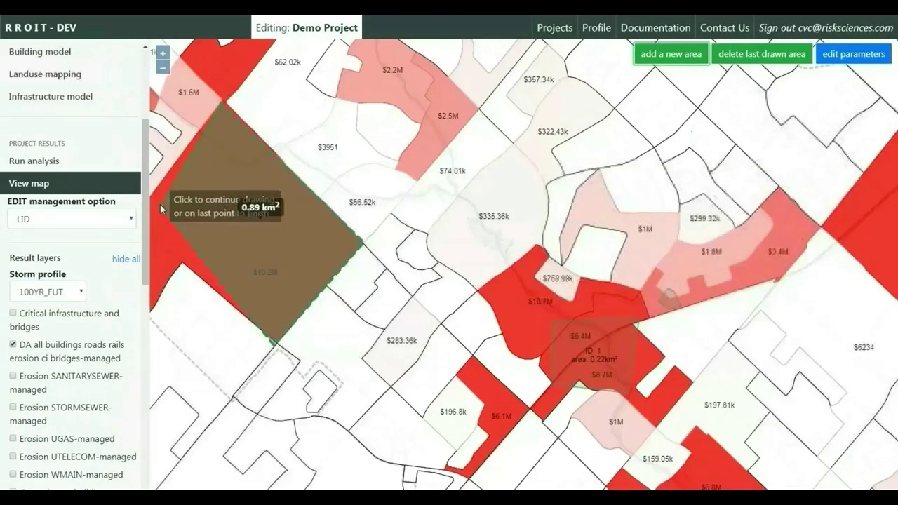
{"action": "left_click", "coordinate": [185, 266]}
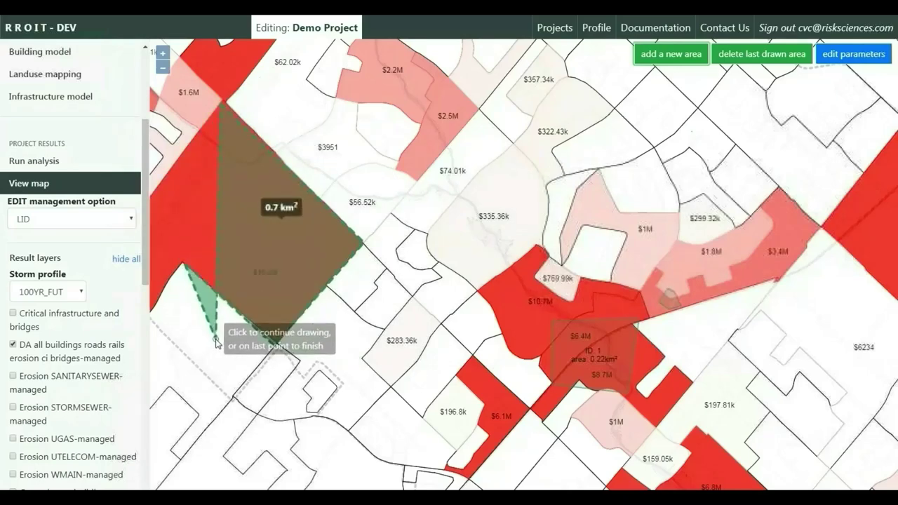
{"action": "left_click_drag", "start_coordinate": [216, 341], "coordinate": [309, 335]}
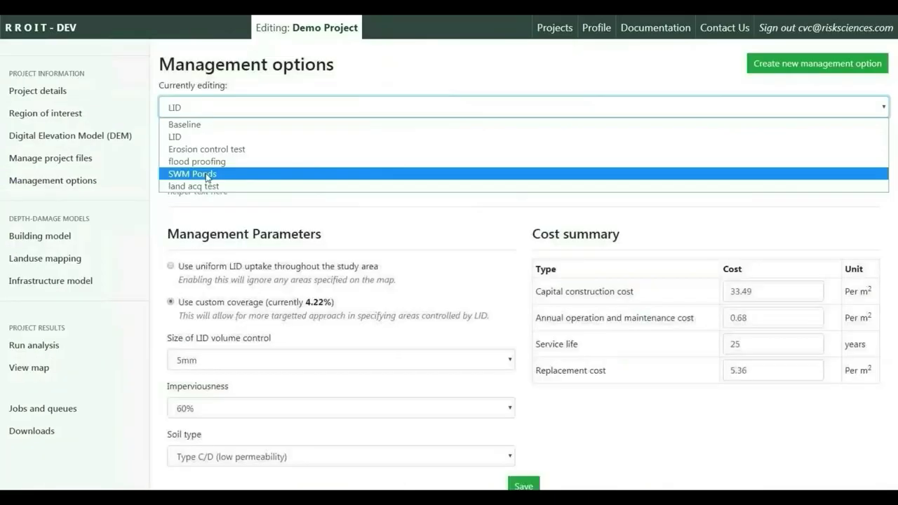
{"action": "left_click", "coordinate": [539, 172]}
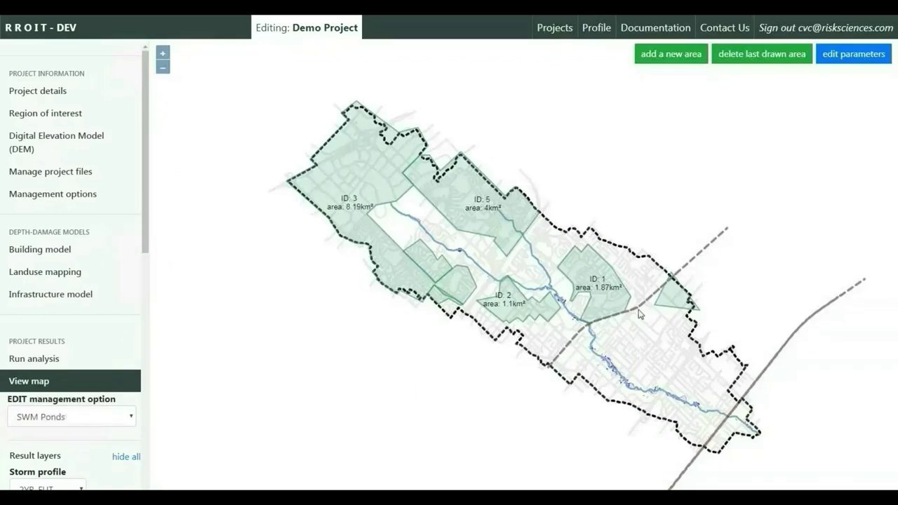
Step: Show the 100YR_FUT managed damage-cost layer for all buildings, roads and rails, zoomed in two levels
{"action": "left_click_drag", "start_coordinate": [144, 186], "coordinate": [153, 297]}
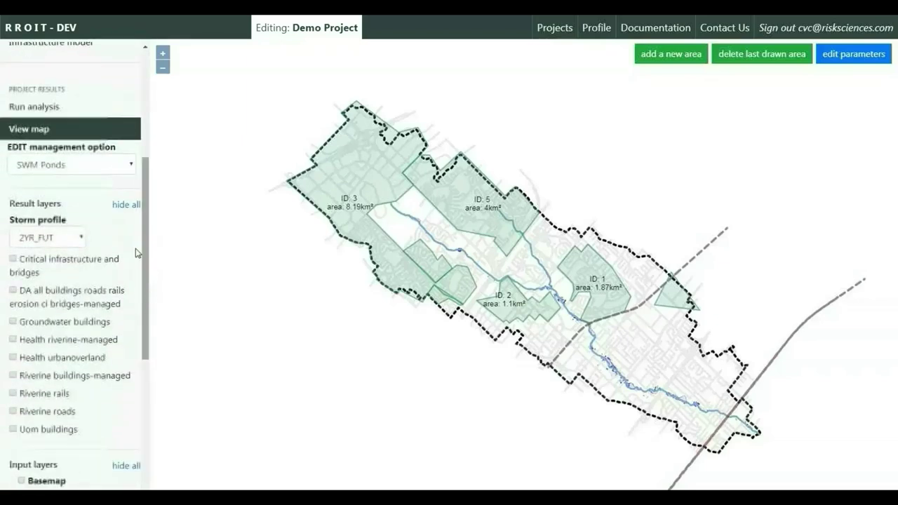
{"action": "left_click", "coordinate": [78, 239]}
{"action": "left_click", "coordinate": [58, 316]}
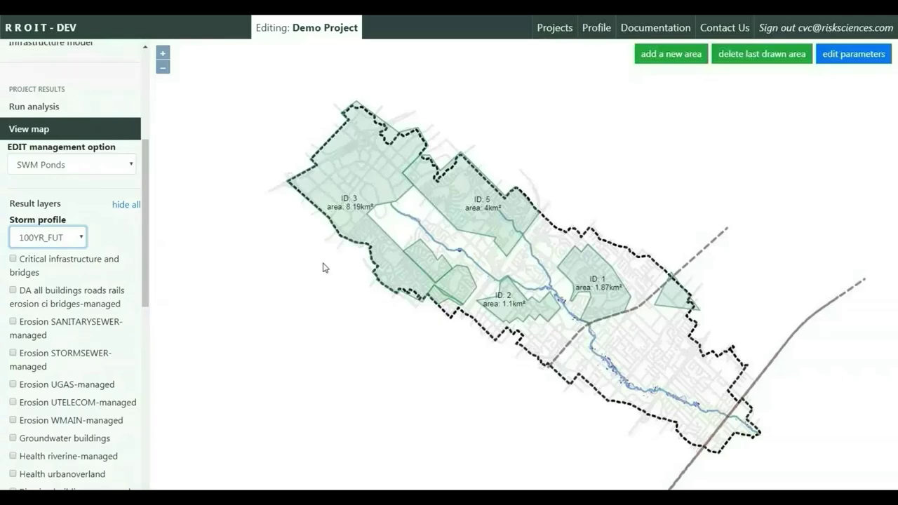
{"action": "left_click", "coordinate": [12, 290]}
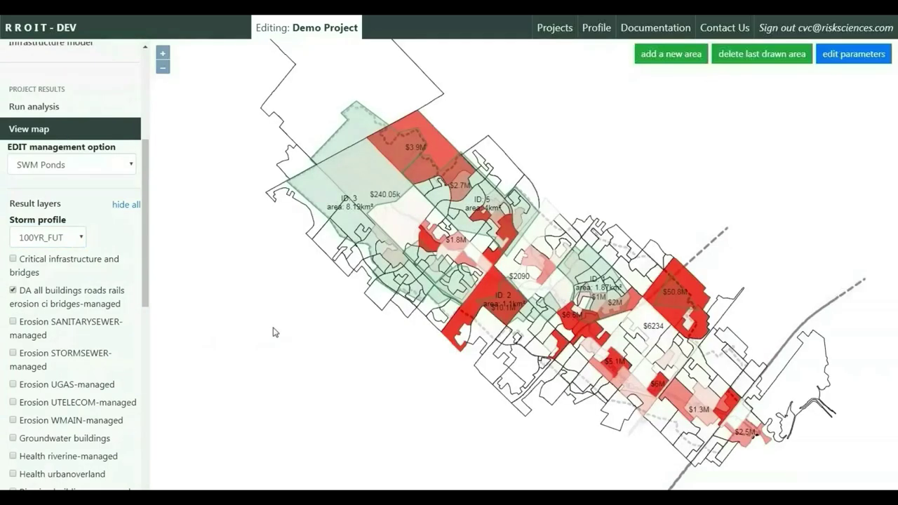
{"action": "left_click", "coordinate": [163, 53]}
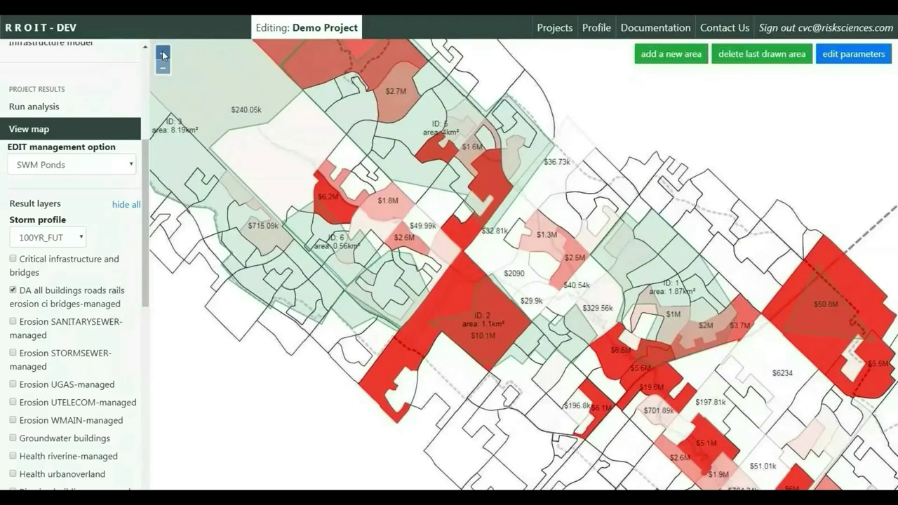
{"action": "left_click", "coordinate": [163, 54]}
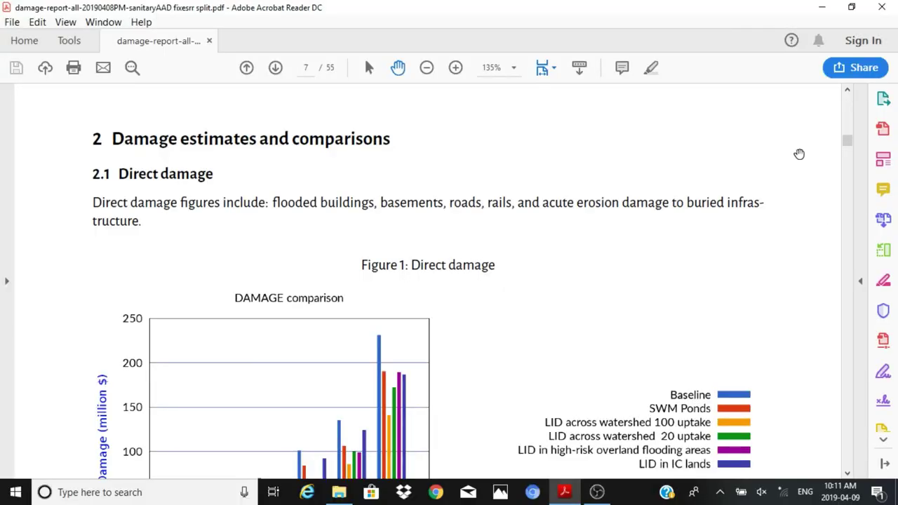
Step: Scroll the report past Figure 1 and Table 1 to section 3.2.1 ROI breakdown - LID
{"action": "scroll", "coordinate": [798, 153], "scroll_direction": "down", "scroll_amount": 4}
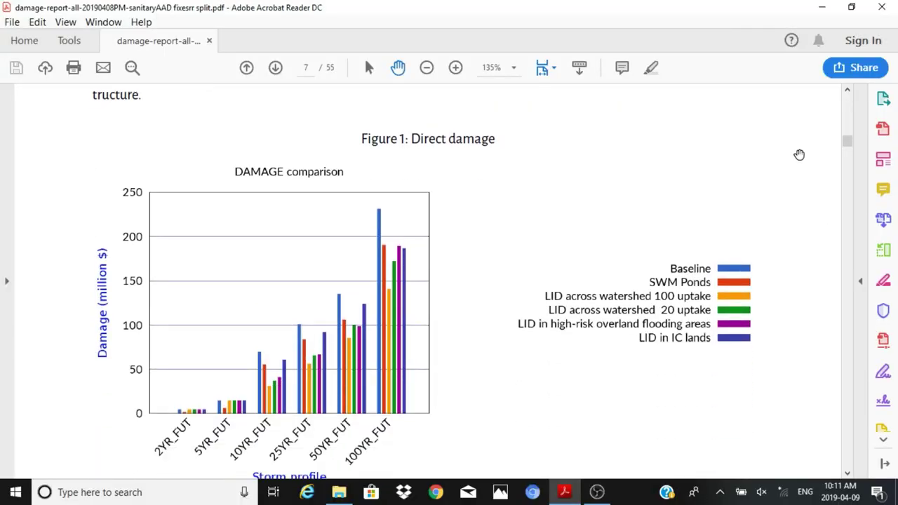
{"action": "scroll", "coordinate": [799, 154], "scroll_direction": "down", "scroll_amount": 1}
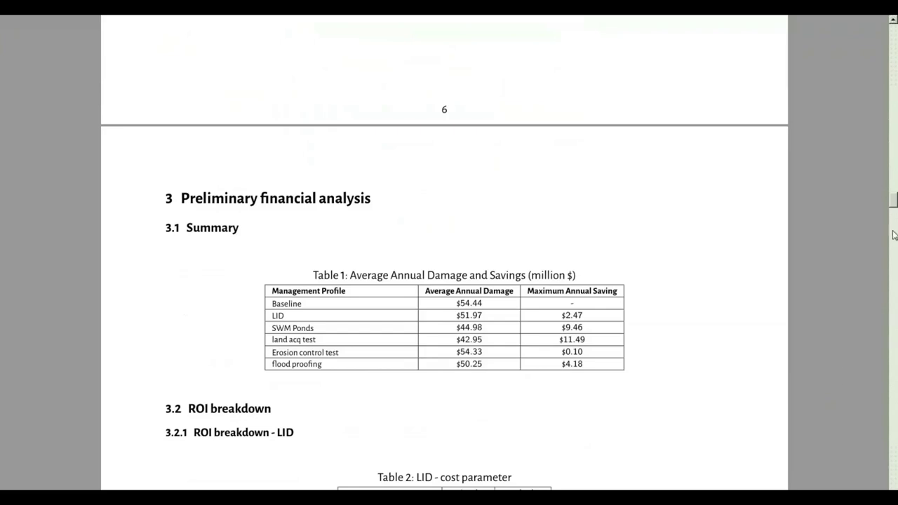
{"action": "scroll", "coordinate": [847, 315], "scroll_direction": "down", "scroll_amount": 5}
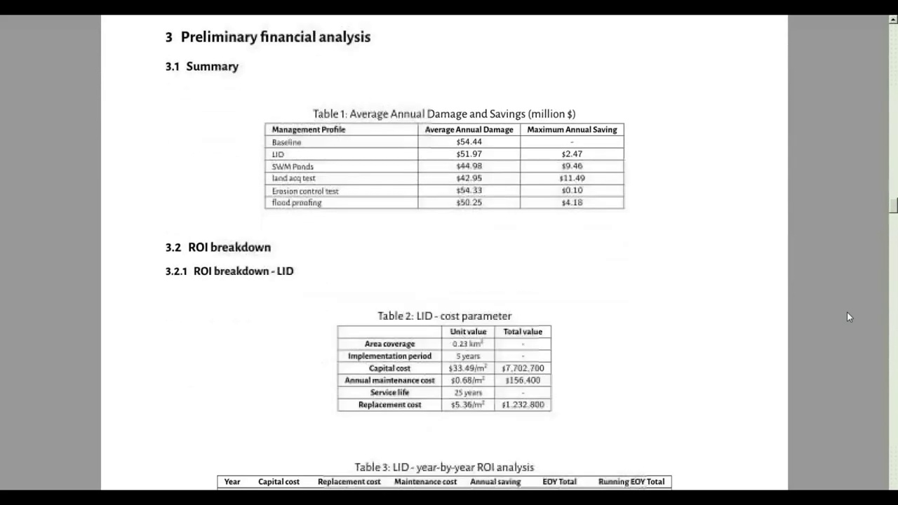
{"action": "scroll", "coordinate": [847, 316], "scroll_direction": "down", "scroll_amount": 8}
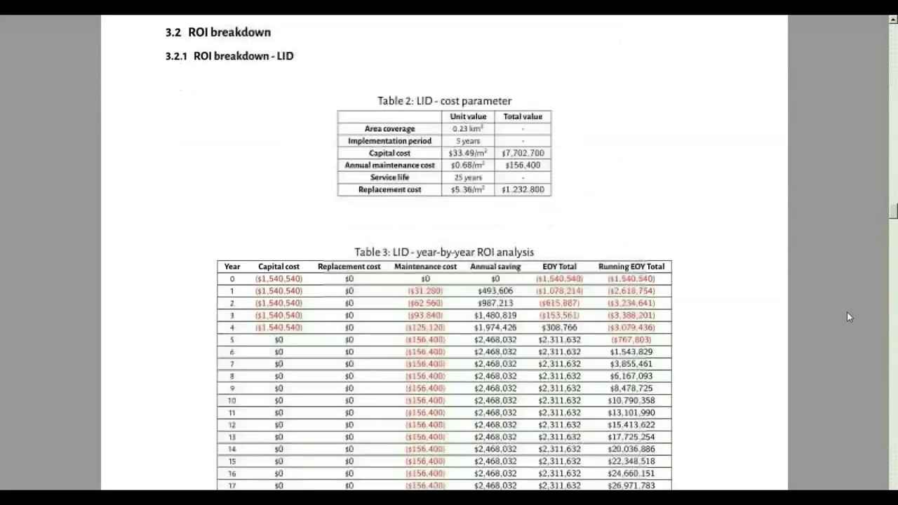